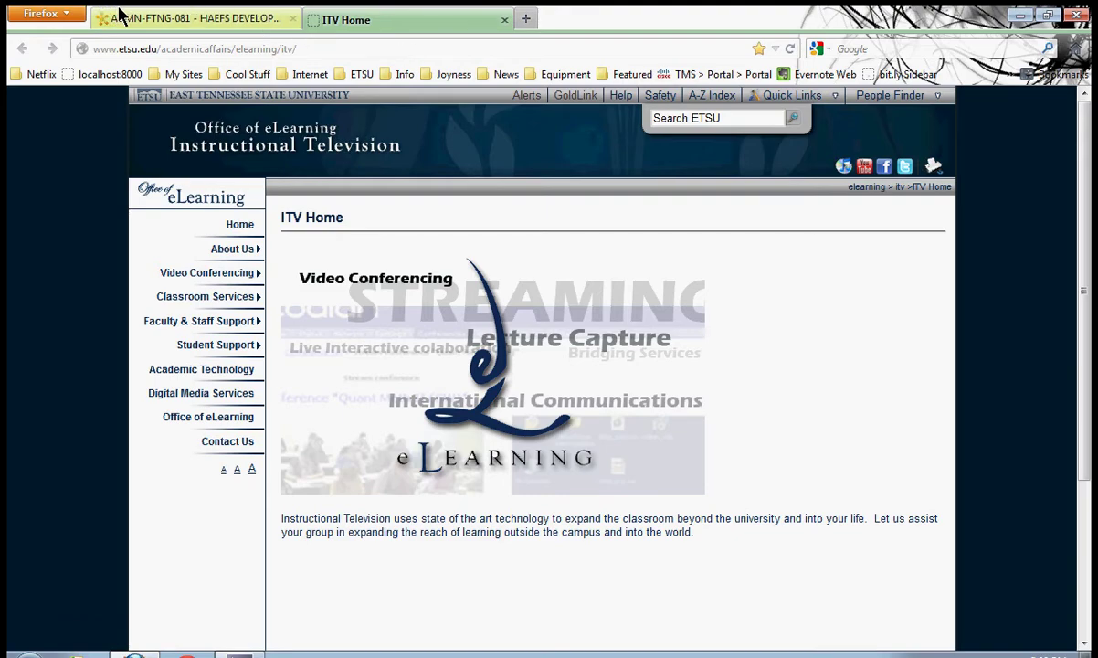
Scroll the course homepage down to the ITV live-streaming instructions and highlight them
{"action": "left_click", "coordinate": [196, 19]}
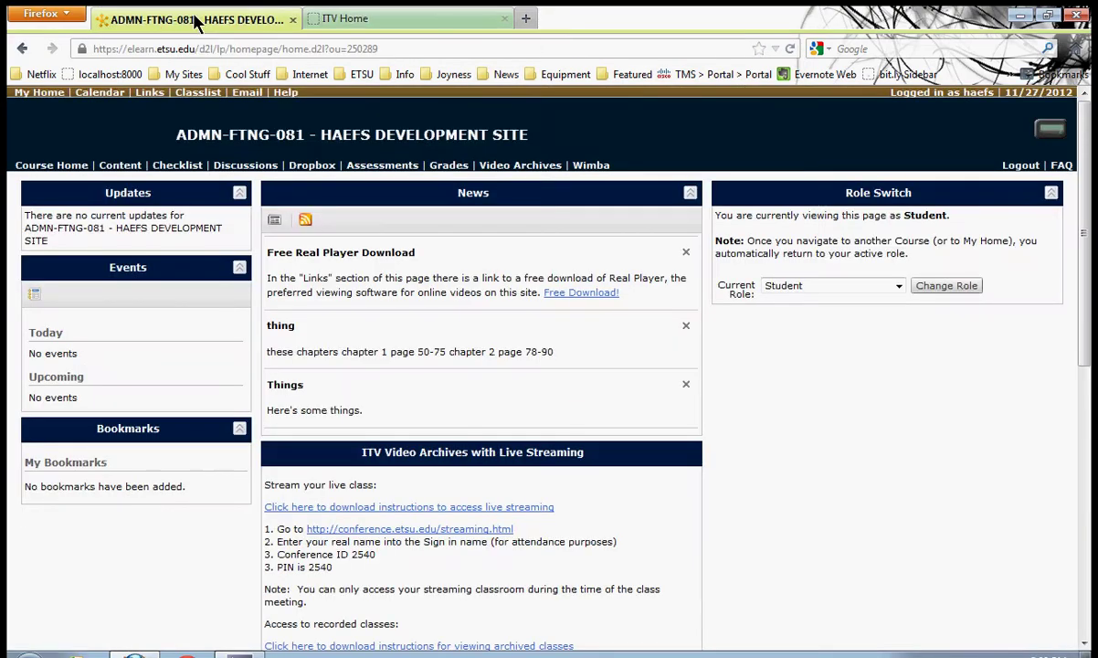
{"action": "scroll", "coordinate": [547, 379], "scroll_direction": "down", "scroll_amount": 3}
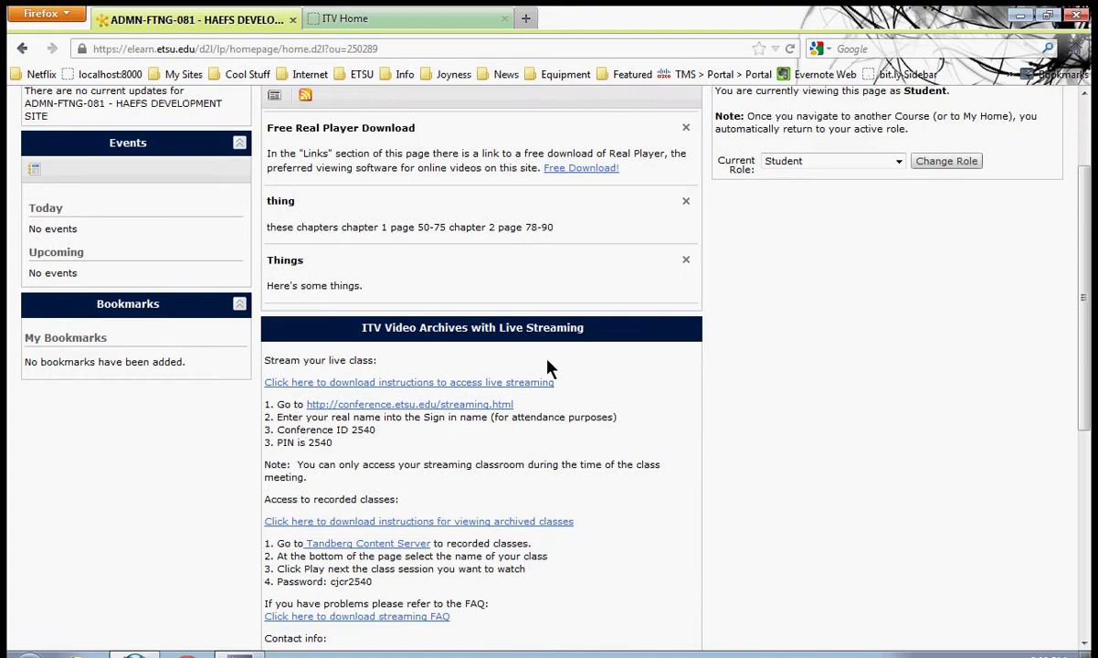
{"action": "scroll", "coordinate": [549, 367], "scroll_direction": "down", "scroll_amount": 2}
{"action": "left_click_drag", "start_coordinate": [363, 261], "coordinate": [612, 267]}
{"action": "scroll", "coordinate": [663, 322], "scroll_direction": "down", "scroll_amount": 2}
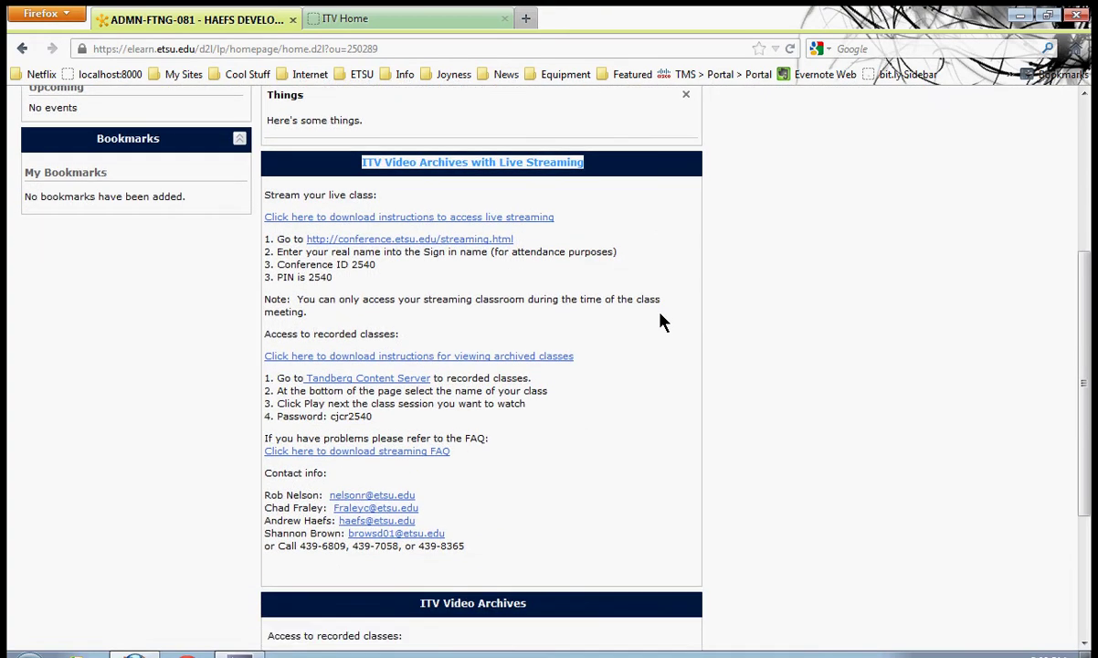
{"action": "left_click_drag", "start_coordinate": [274, 195], "coordinate": [575, 331]}
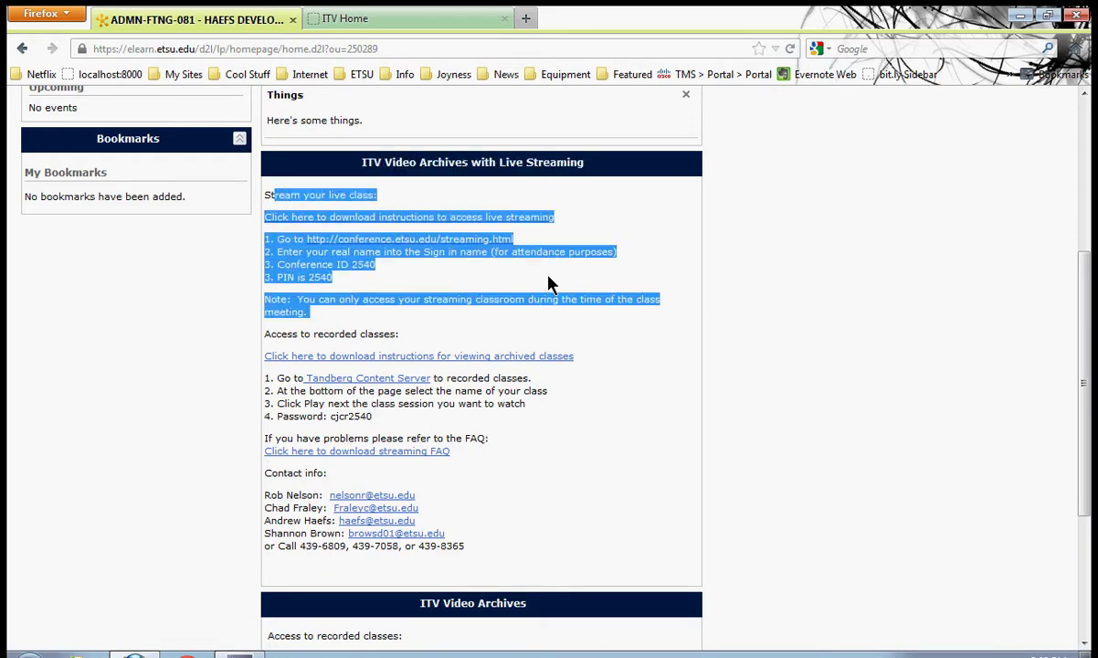
{"action": "left_click", "coordinate": [584, 224]}
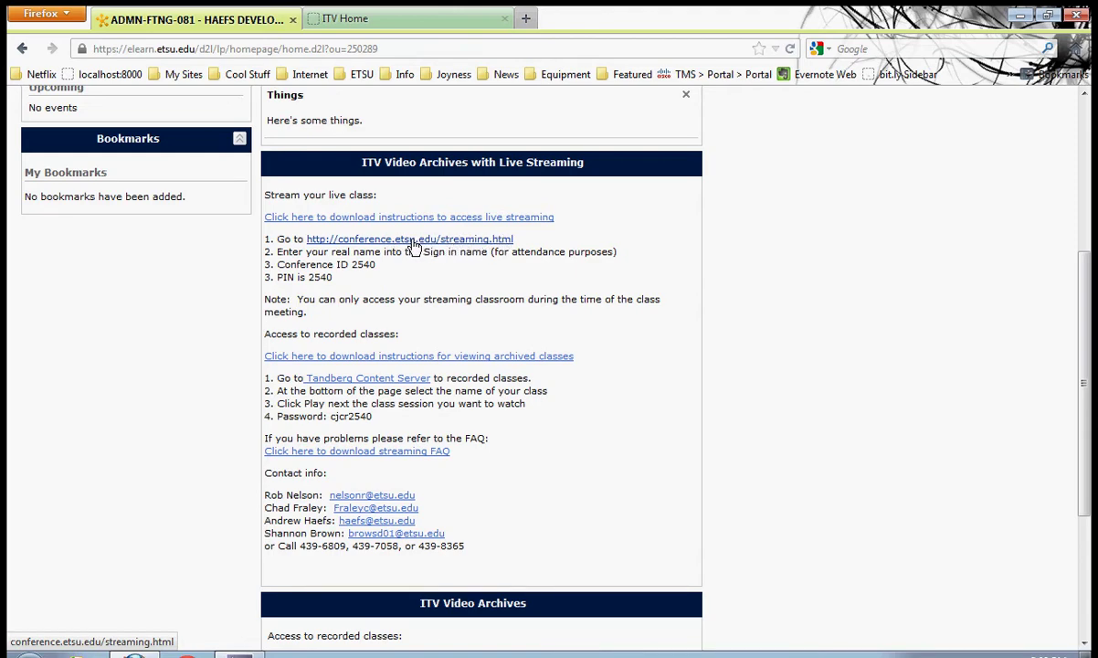
Highlight the four numbered streaming steps and the Conference ID and PIN lines
{"action": "left_click_drag", "start_coordinate": [334, 277], "coordinate": [263, 240]}
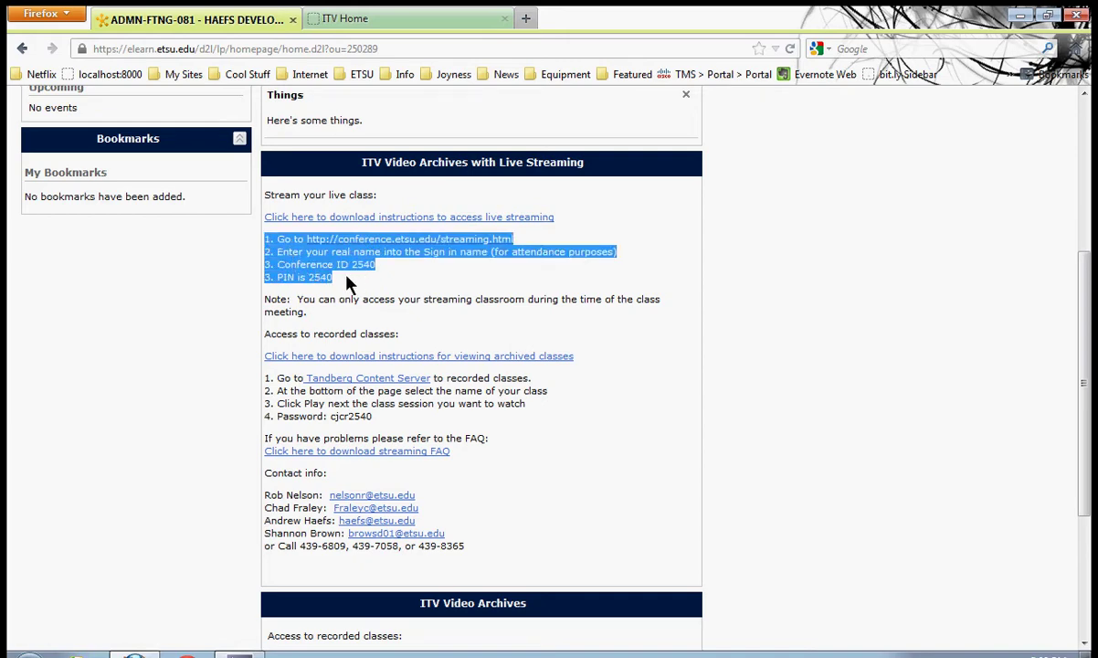
{"action": "left_click", "coordinate": [311, 253]}
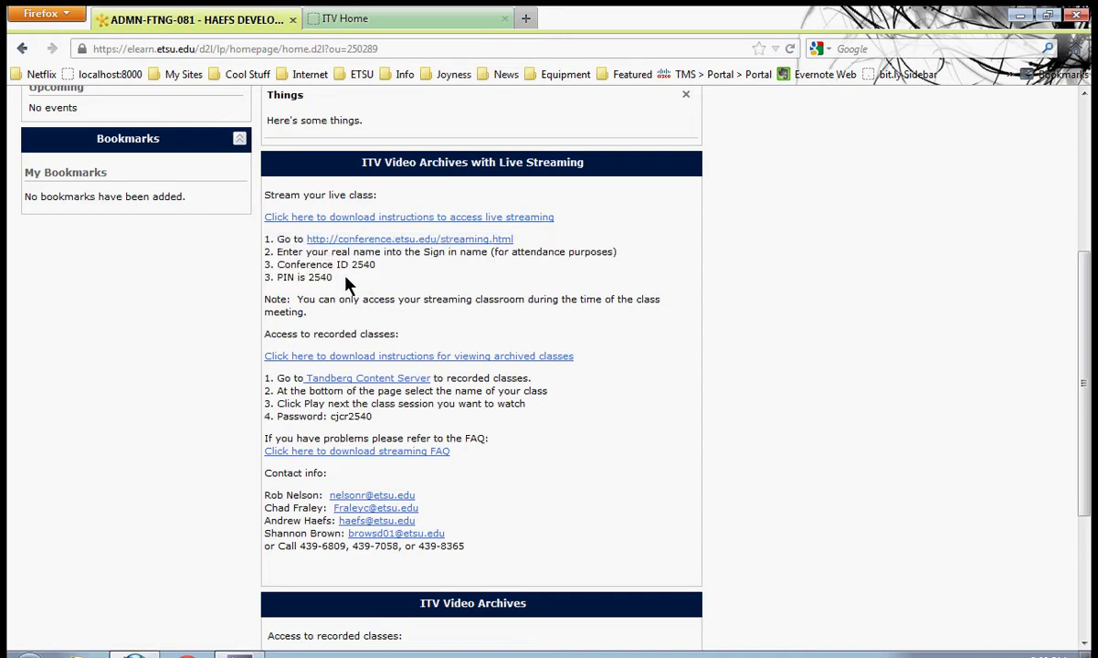
{"action": "left_click_drag", "start_coordinate": [333, 277], "coordinate": [271, 265]}
{"action": "left_click", "coordinate": [388, 284]}
Open the conference streaming page and replace the sign-in name with the viewer's full name
{"action": "left_click", "coordinate": [365, 240]}
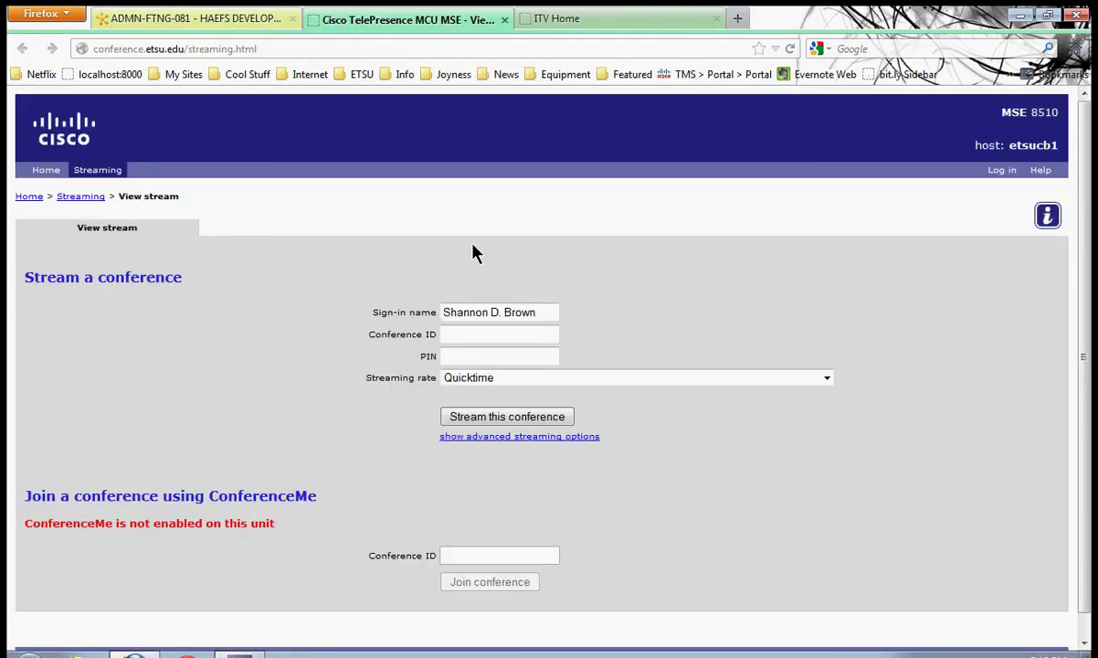
{"action": "left_click_drag", "start_coordinate": [545, 312], "coordinate": [370, 312]}
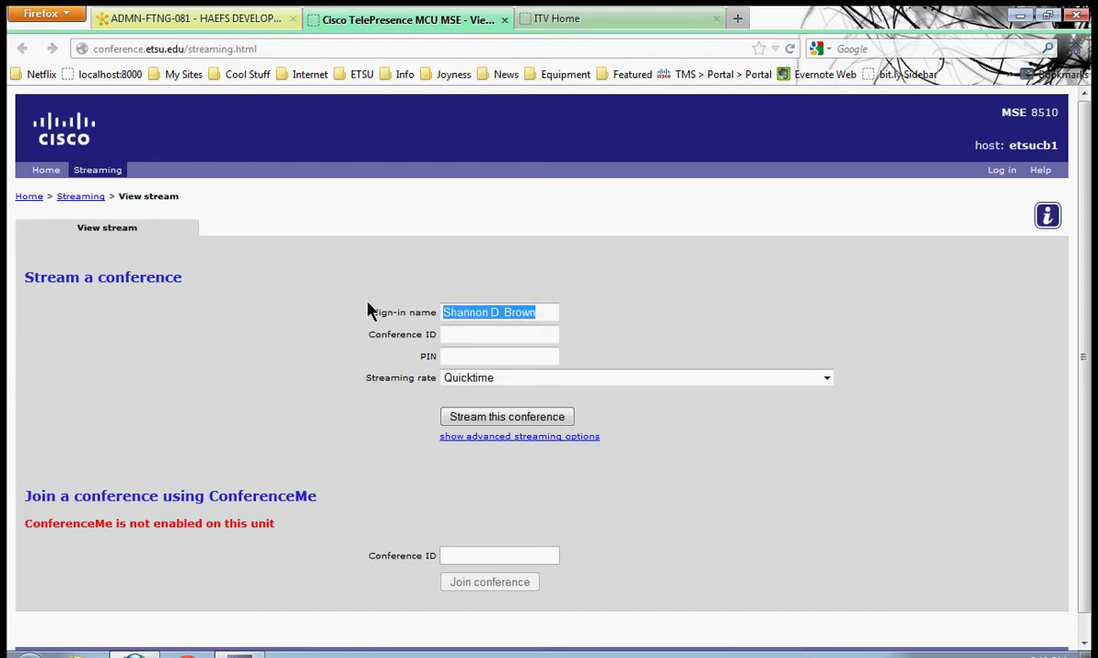
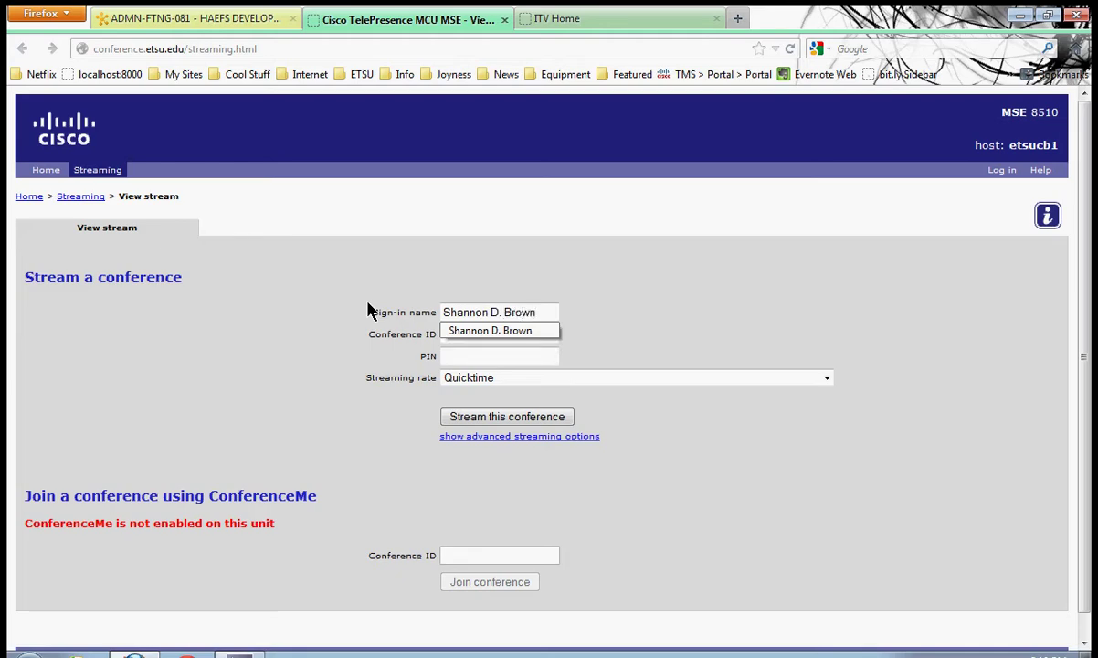
{"action": "key", "text": "Escape"}
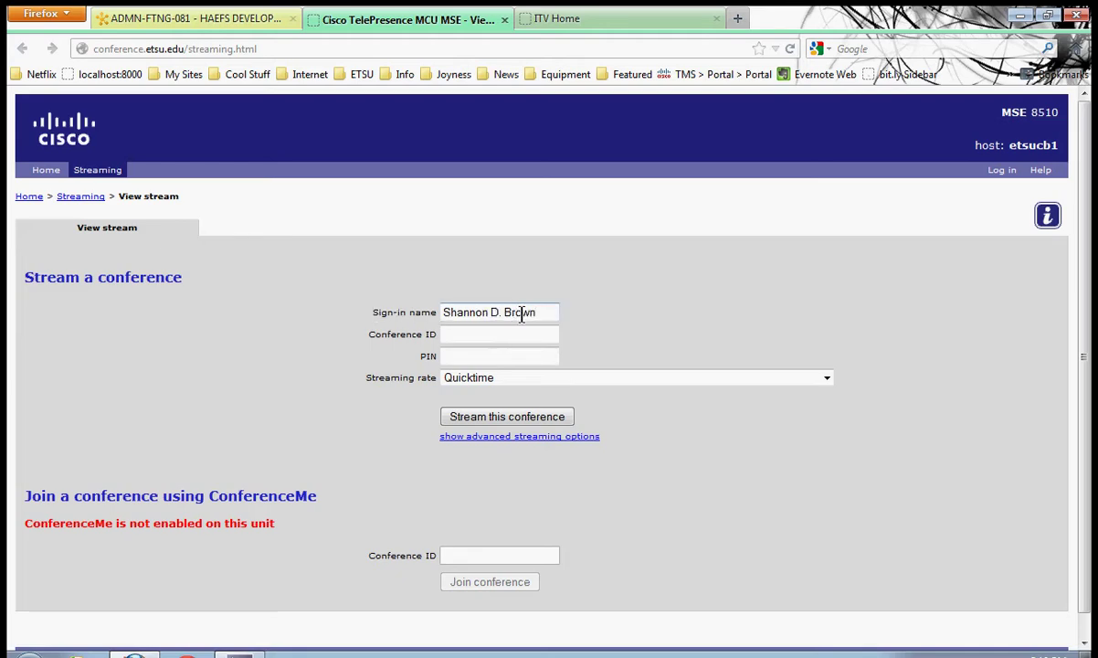
{"action": "left_click", "coordinate": [525, 339]}
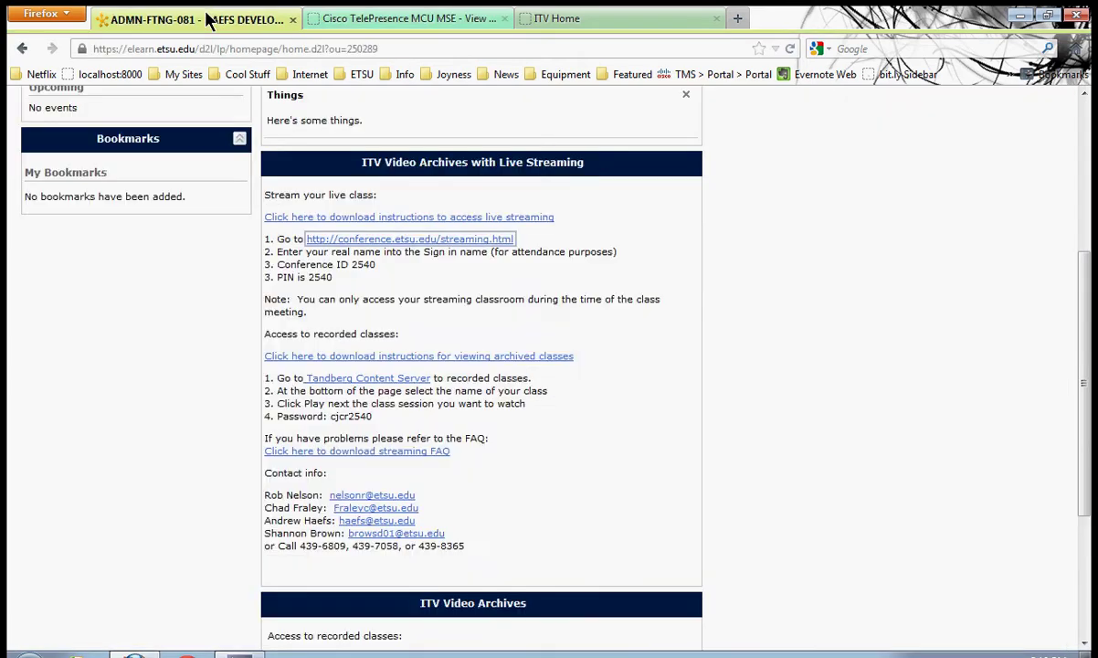
{"action": "left_click", "coordinate": [206, 20]}
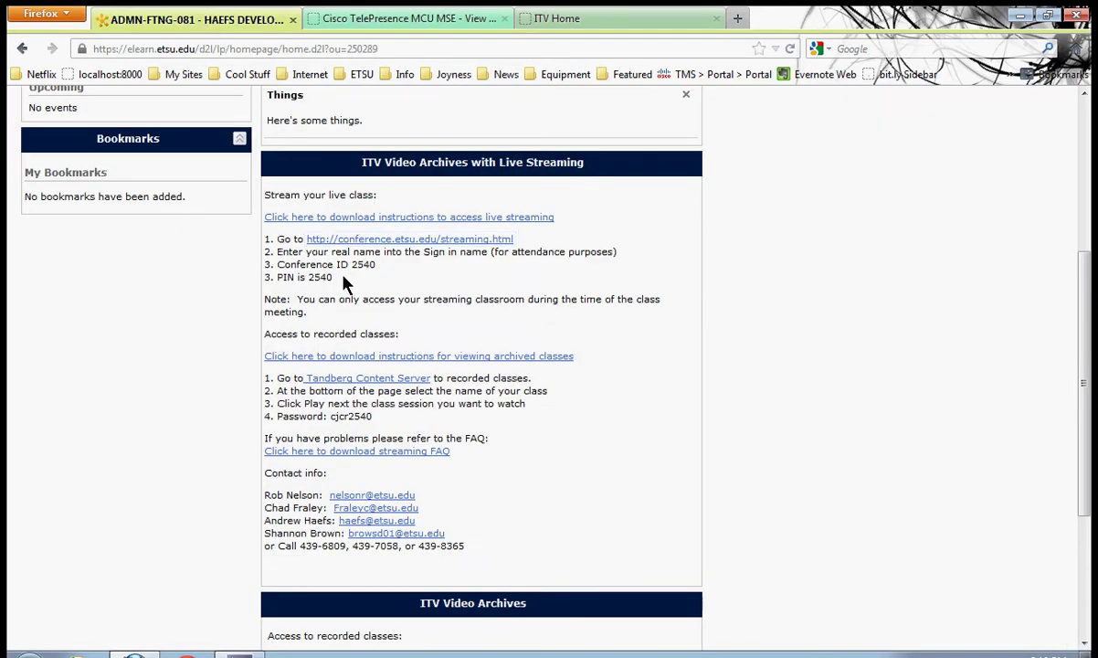
{"action": "left_click_drag", "start_coordinate": [333, 277], "coordinate": [260, 265]}
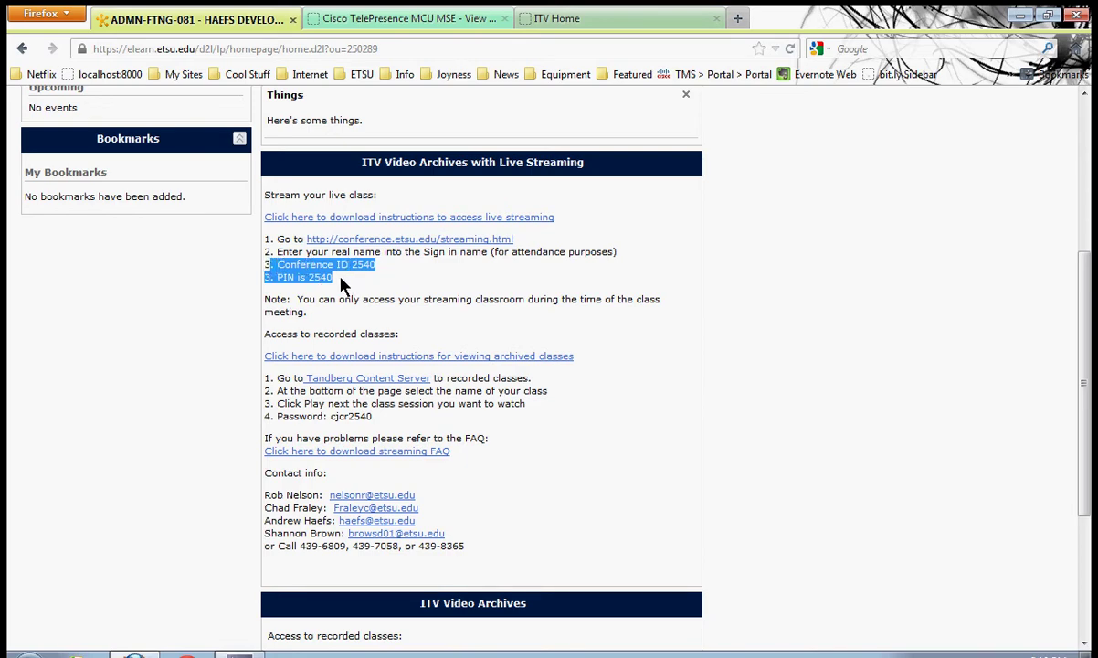
{"action": "left_click", "coordinate": [409, 18]}
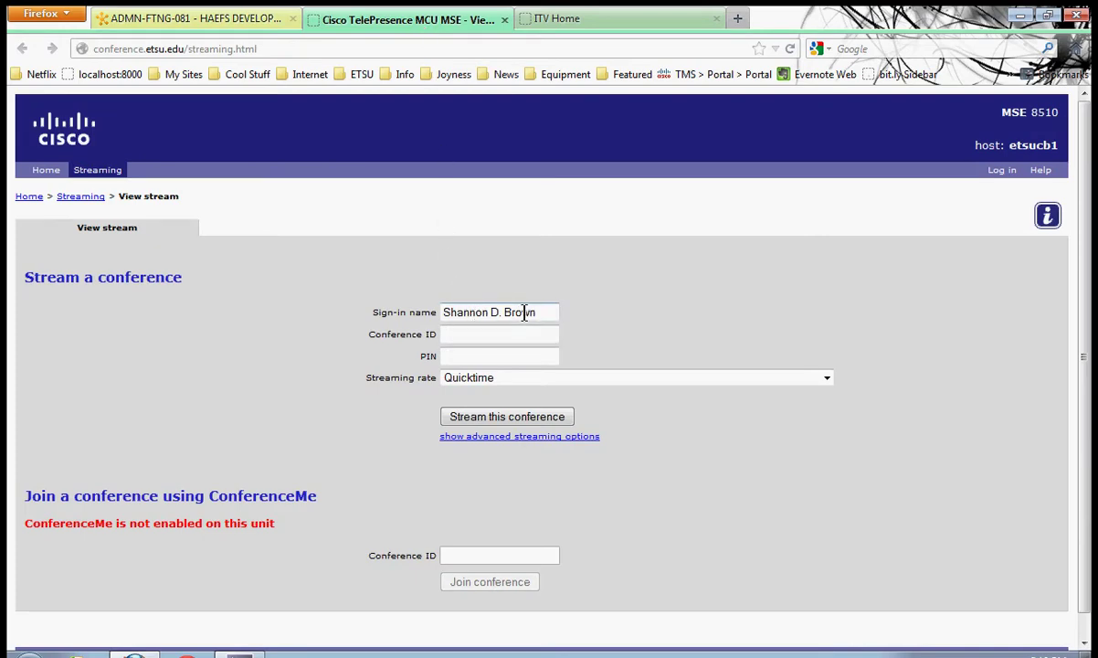
Enter conference ID 12345 and the conference PIN
{"action": "type", "text": "12345"}
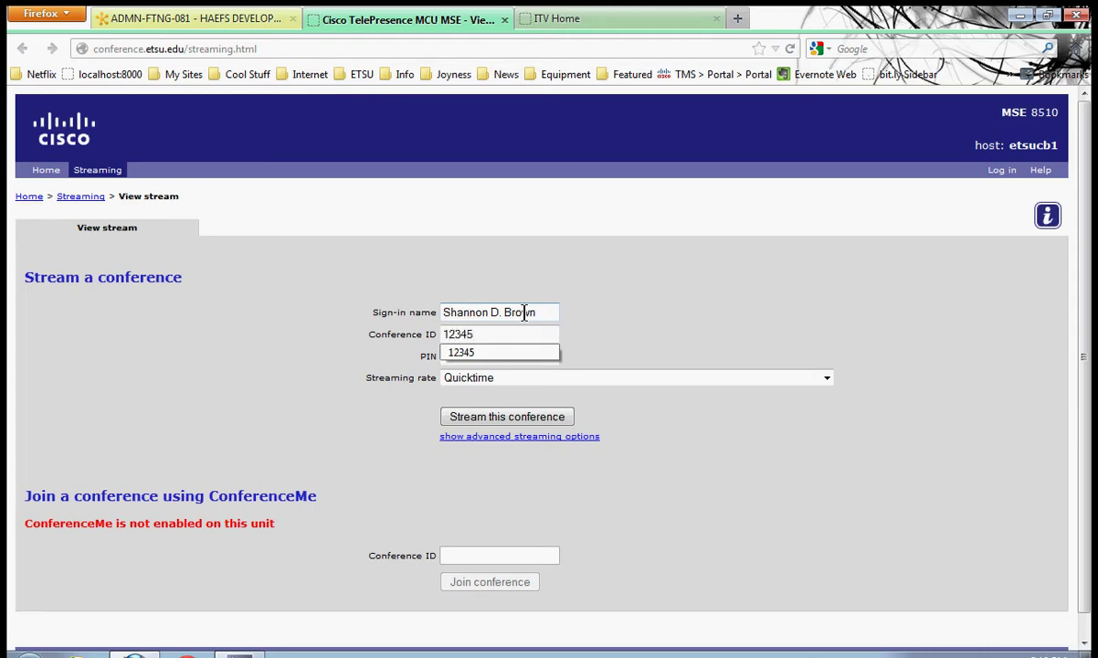
{"action": "key", "text": "Tab"}
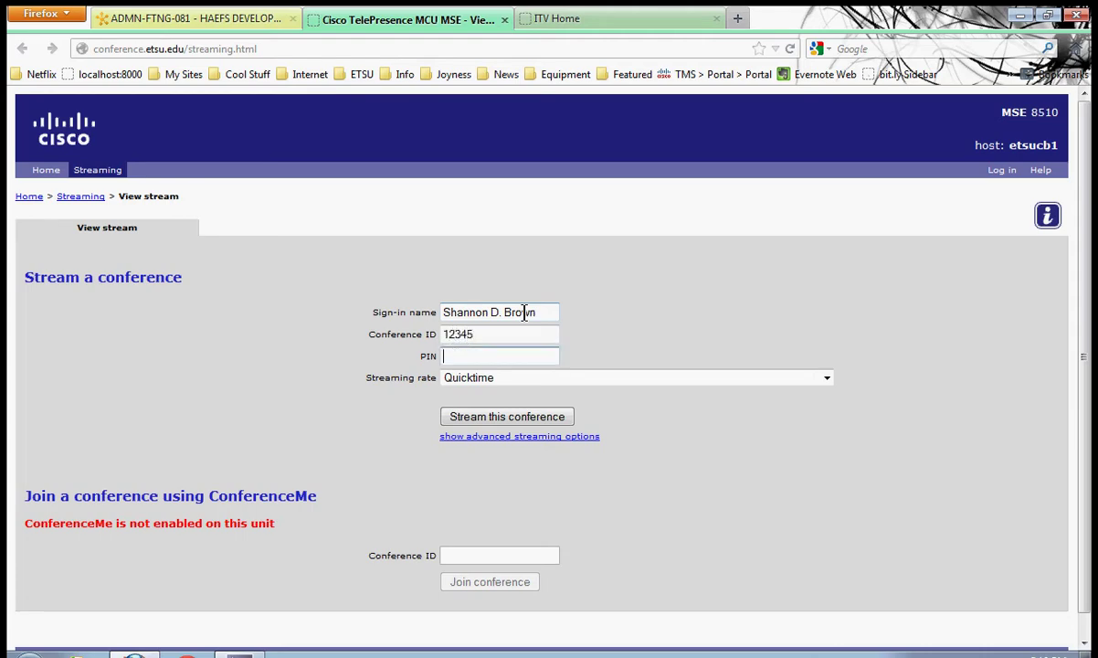
{"action": "type", "text": "12345"}
{"action": "key", "text": "Tab"}
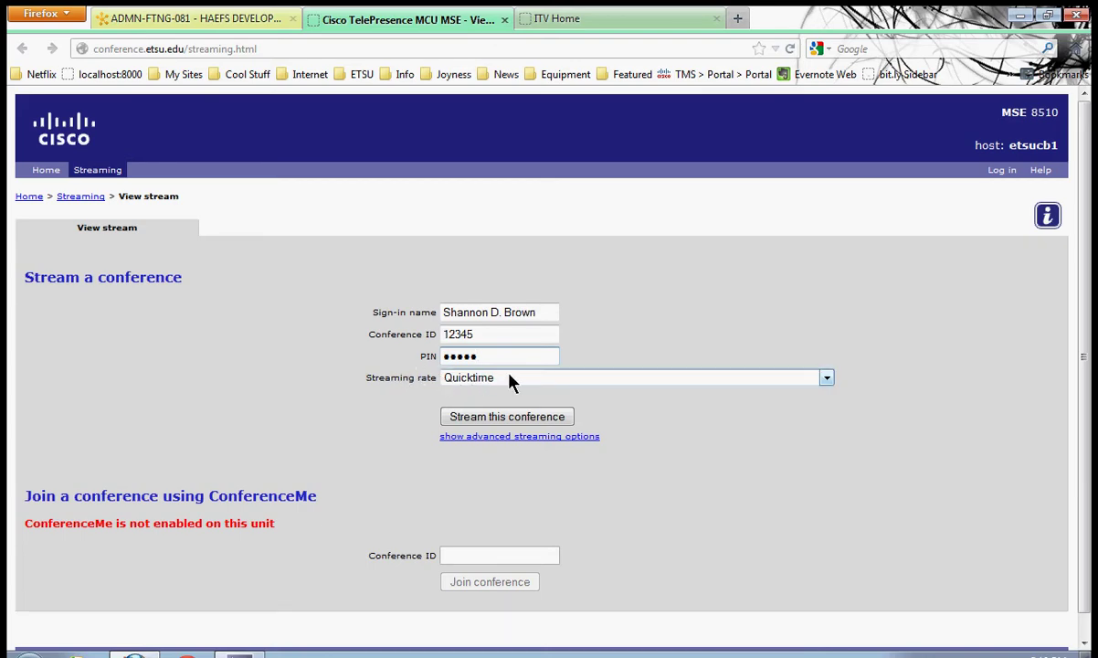
Check the streaming rate dropdown and keep Quicktime selected
{"action": "left_click", "coordinate": [510, 380]}
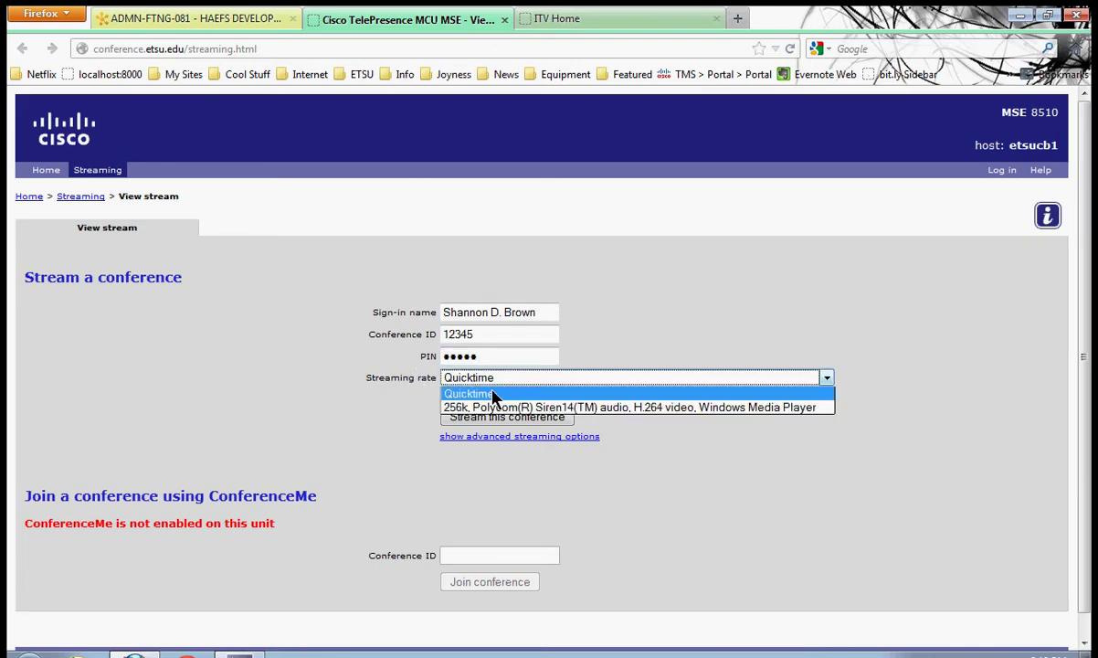
{"action": "left_click", "coordinate": [492, 393]}
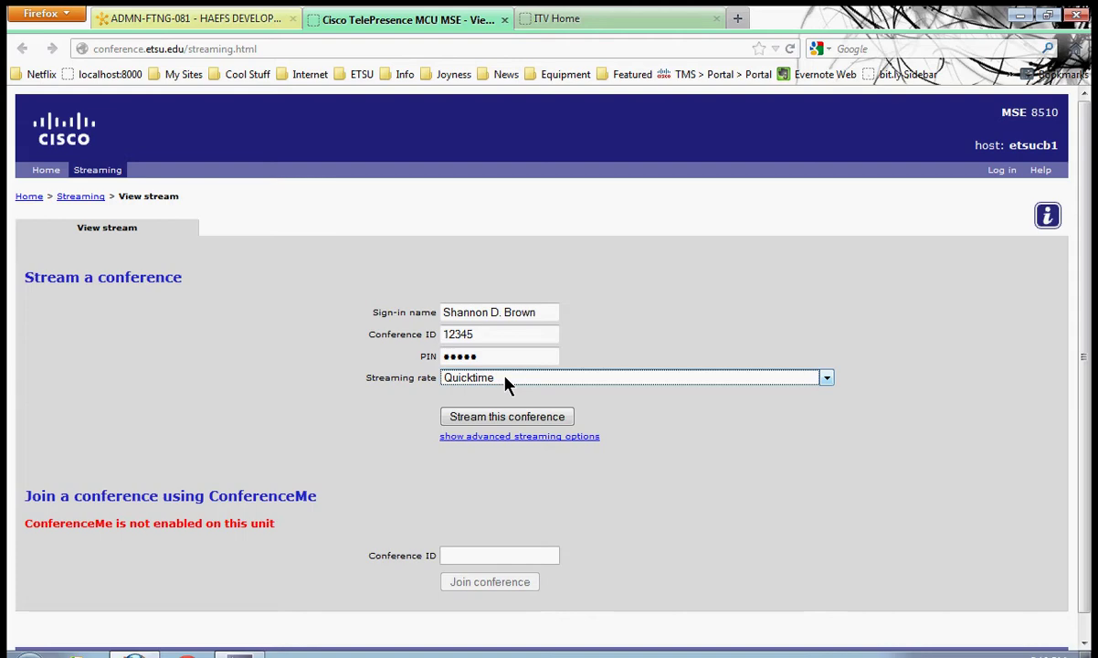
{"action": "left_click", "coordinate": [508, 384]}
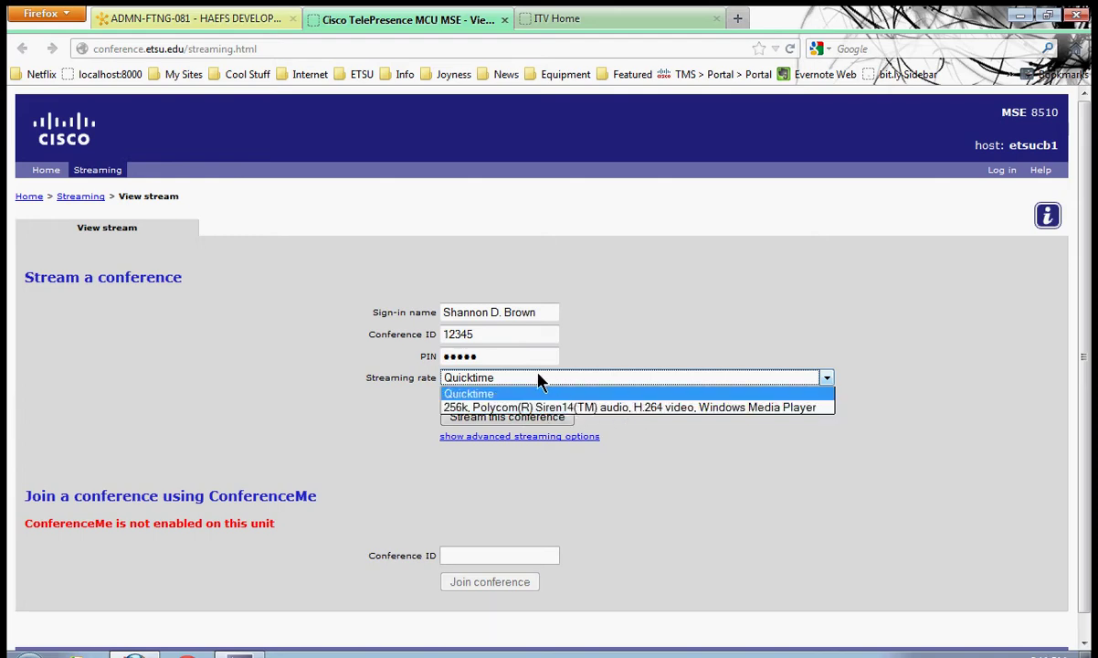
{"action": "left_click", "coordinate": [535, 380]}
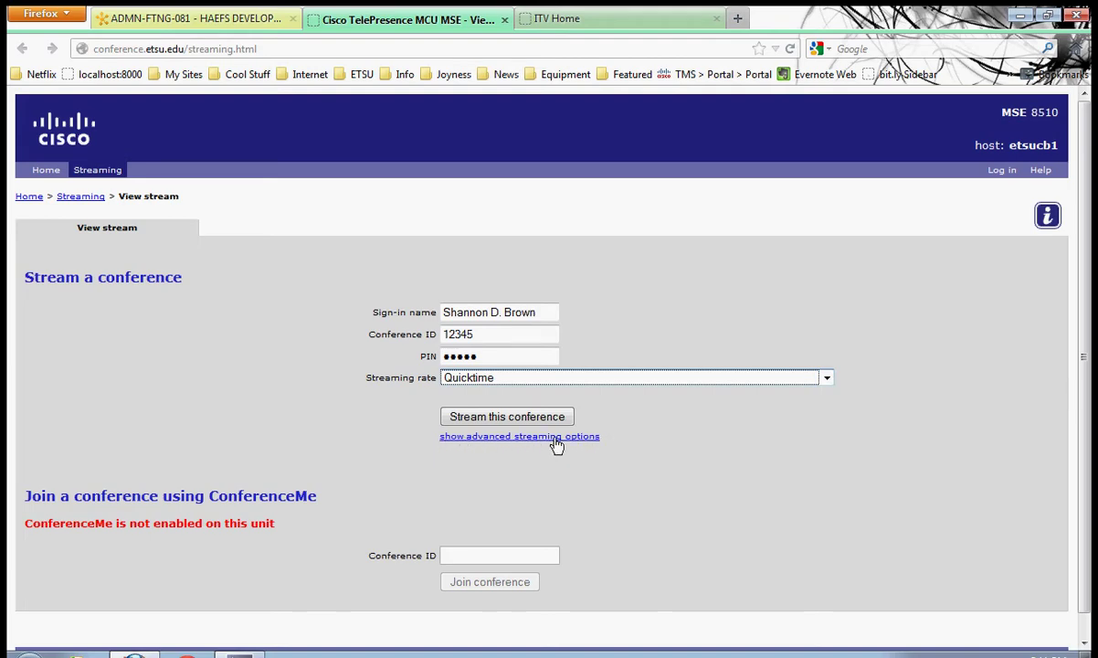
Stream the Constant Test conference and view its video, content channel and participant list
{"action": "left_click", "coordinate": [497, 415]}
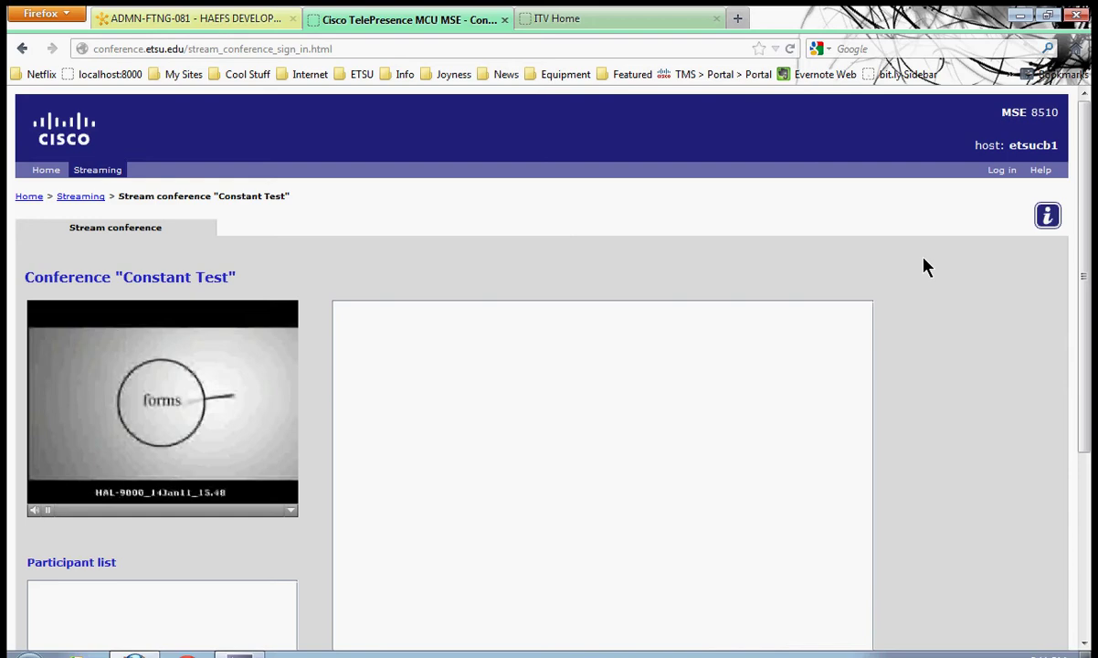
{"action": "scroll", "coordinate": [921, 267], "scroll_direction": "down", "scroll_amount": 2}
{"action": "scroll", "coordinate": [923, 266], "scroll_direction": "down", "scroll_amount": 2}
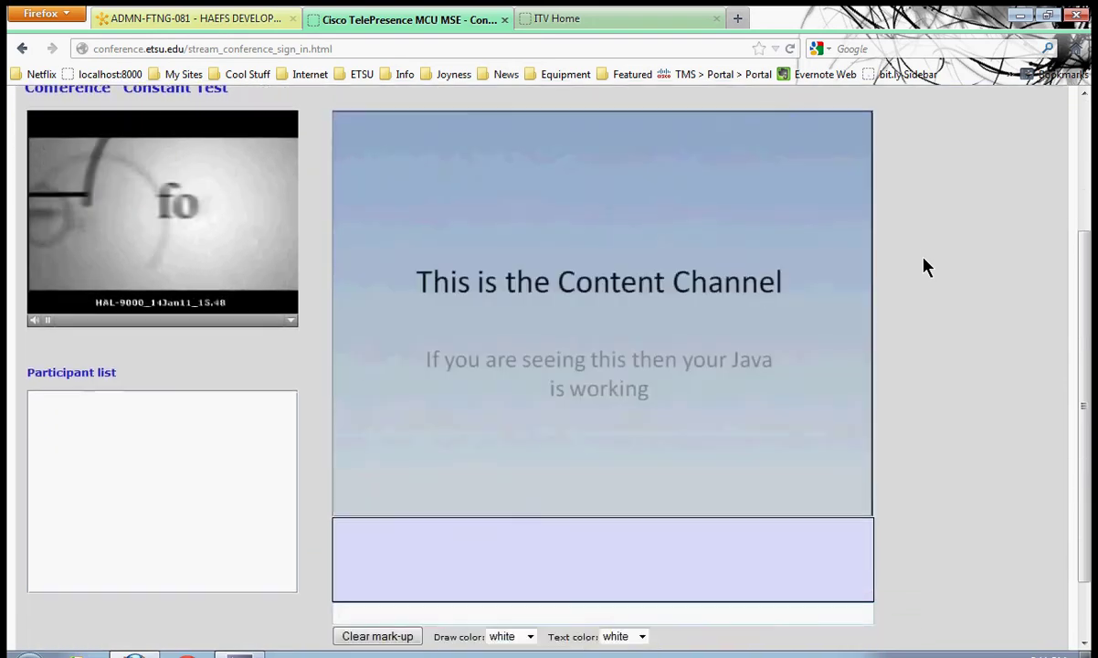
{"action": "scroll", "coordinate": [325, 138], "scroll_direction": "up", "scroll_amount": 2}
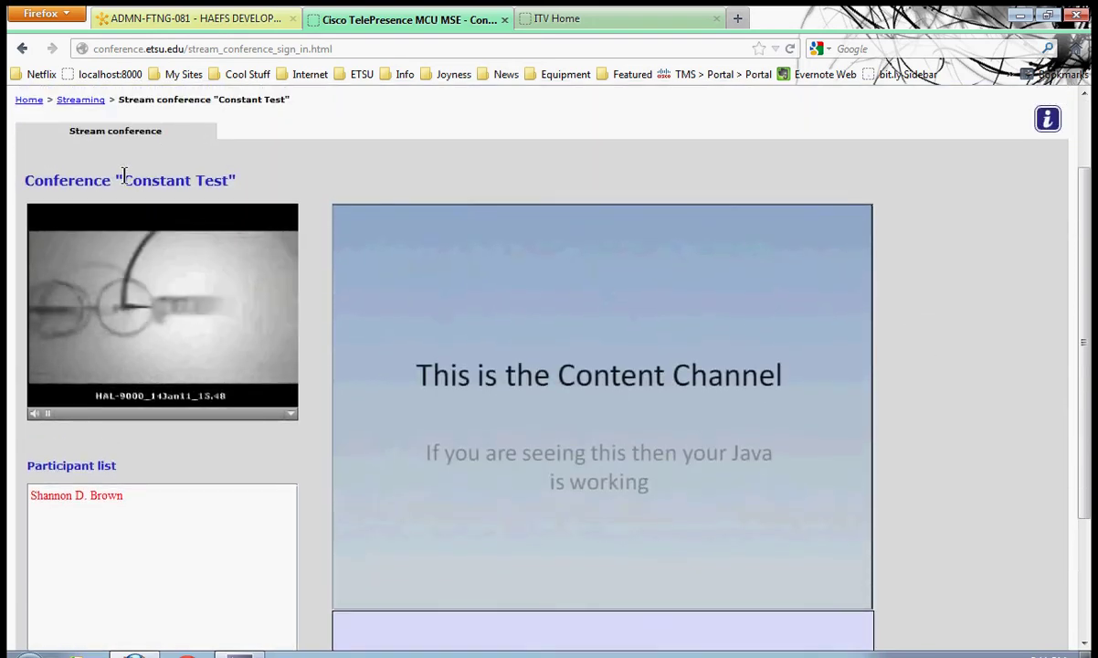
{"action": "left_click_drag", "start_coordinate": [122, 180], "coordinate": [228, 181]}
{"action": "left_click", "coordinate": [343, 168]}
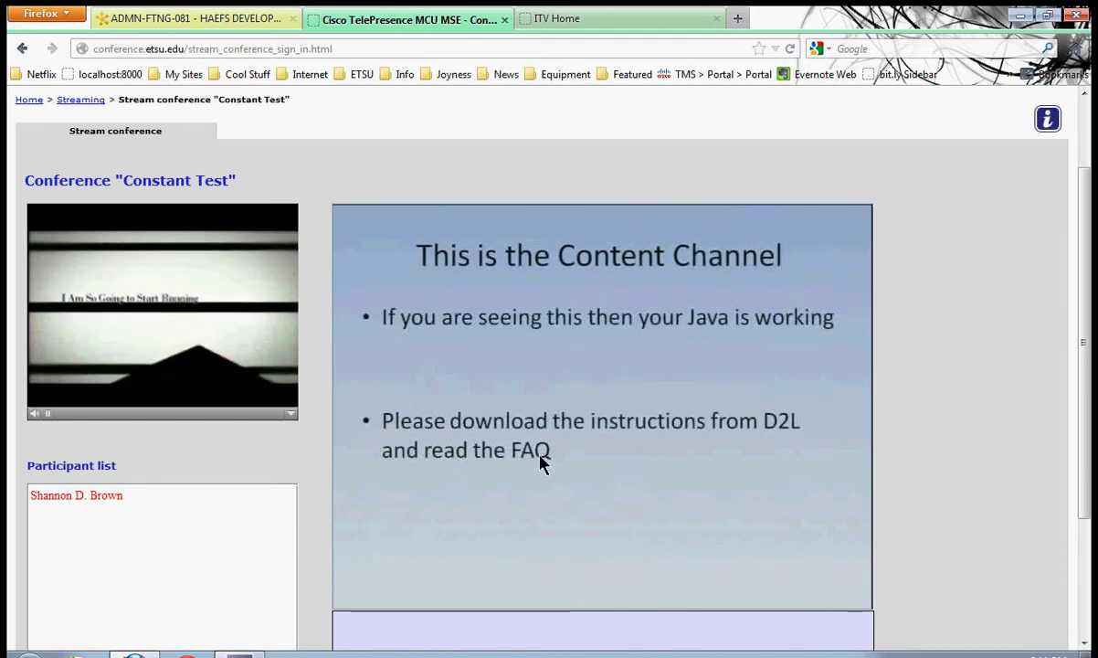
{"action": "scroll", "coordinate": [156, 425], "scroll_direction": "down", "scroll_amount": 2}
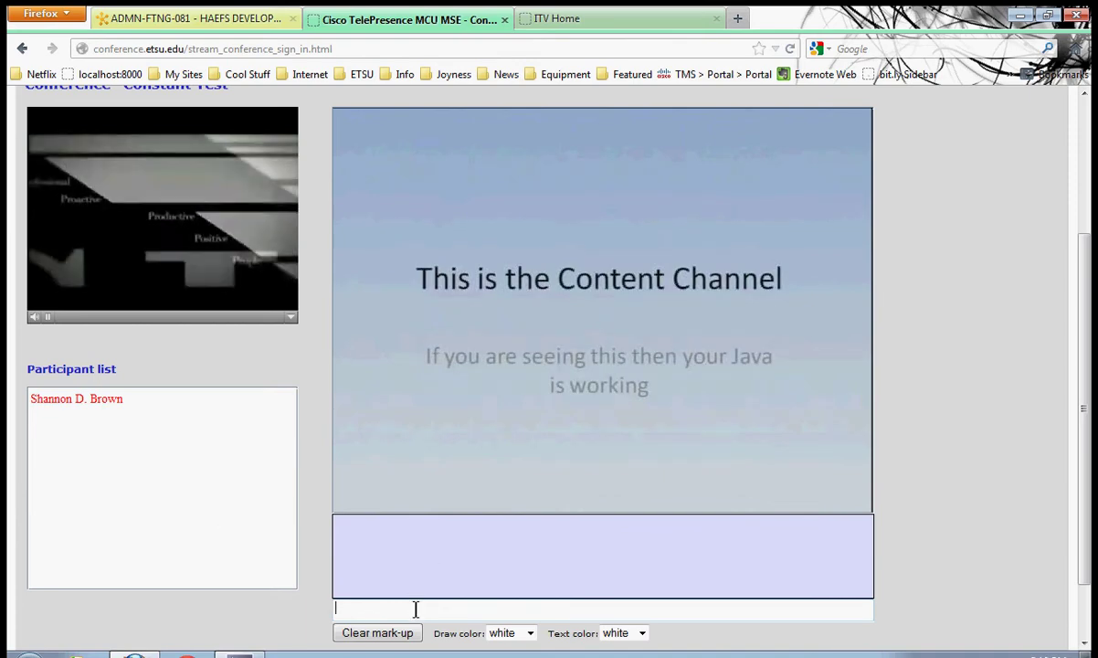
Send the chat message 'This is the chat channel' to the conference
{"action": "type", "text": "T"}
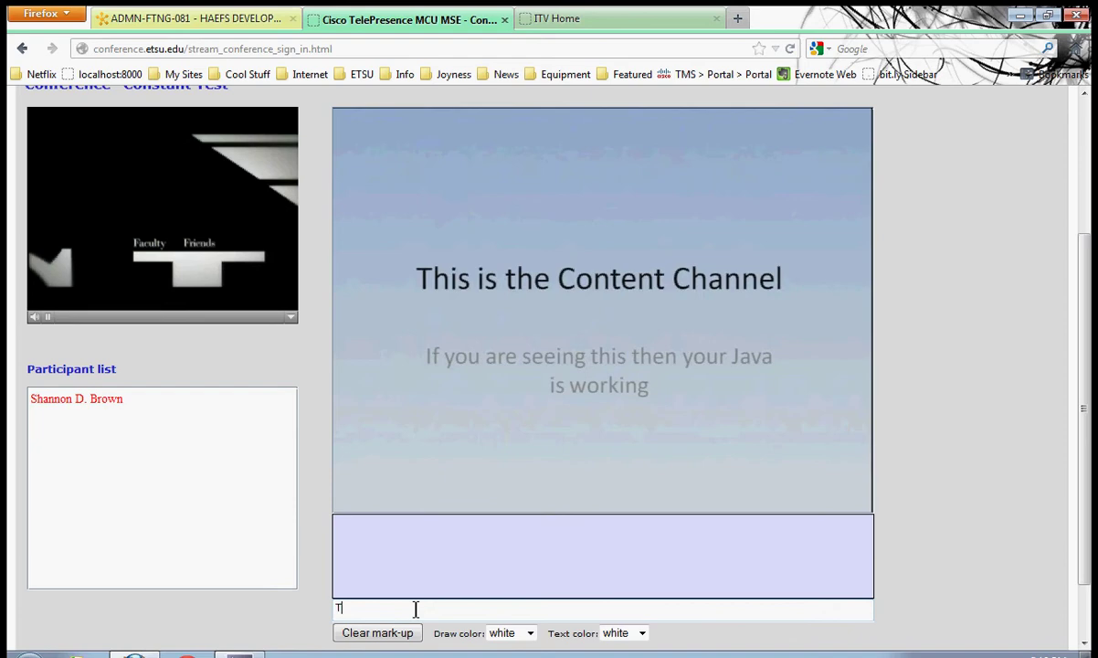
{"action": "type", "text": "his is the chat channel"}
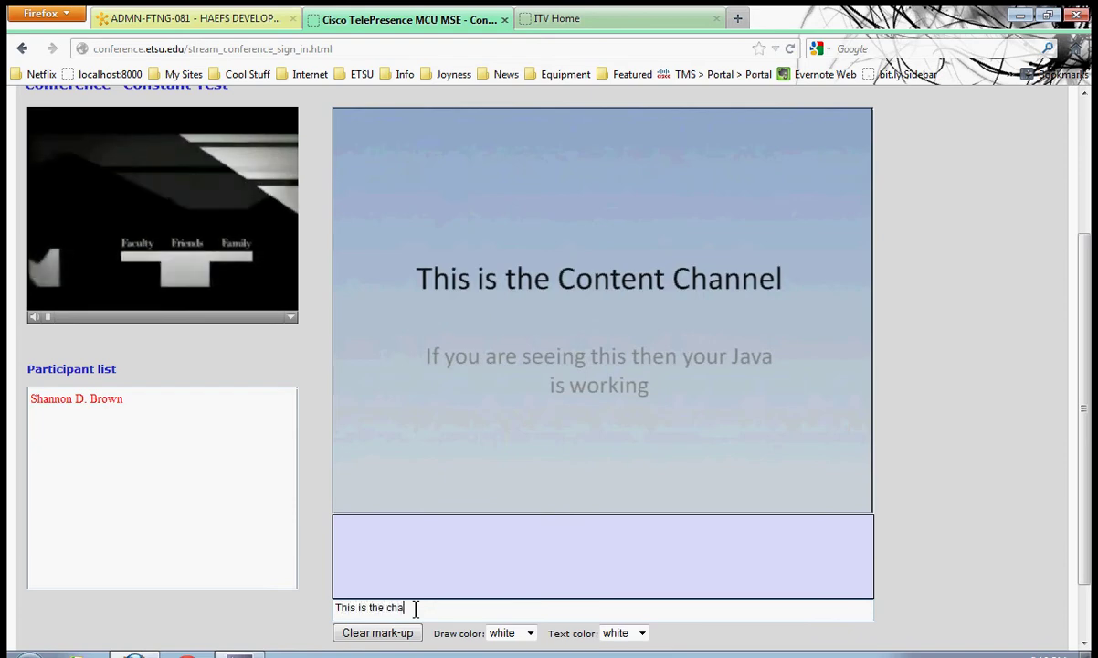
{"action": "key", "text": "Return"}
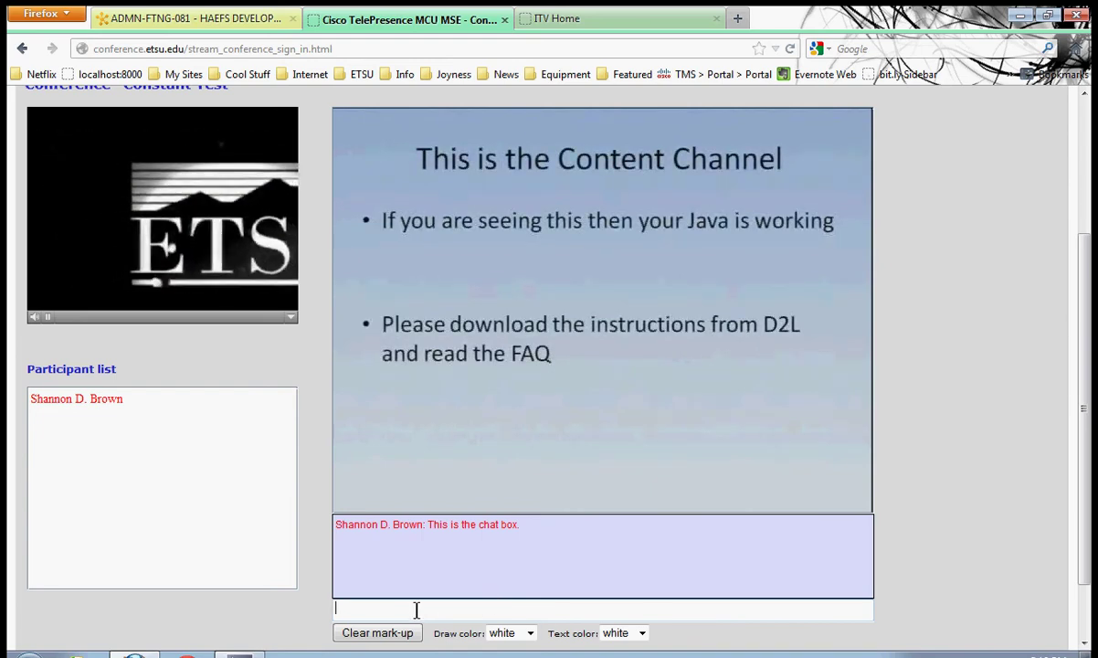
{"action": "left_click", "coordinate": [354, 605]}
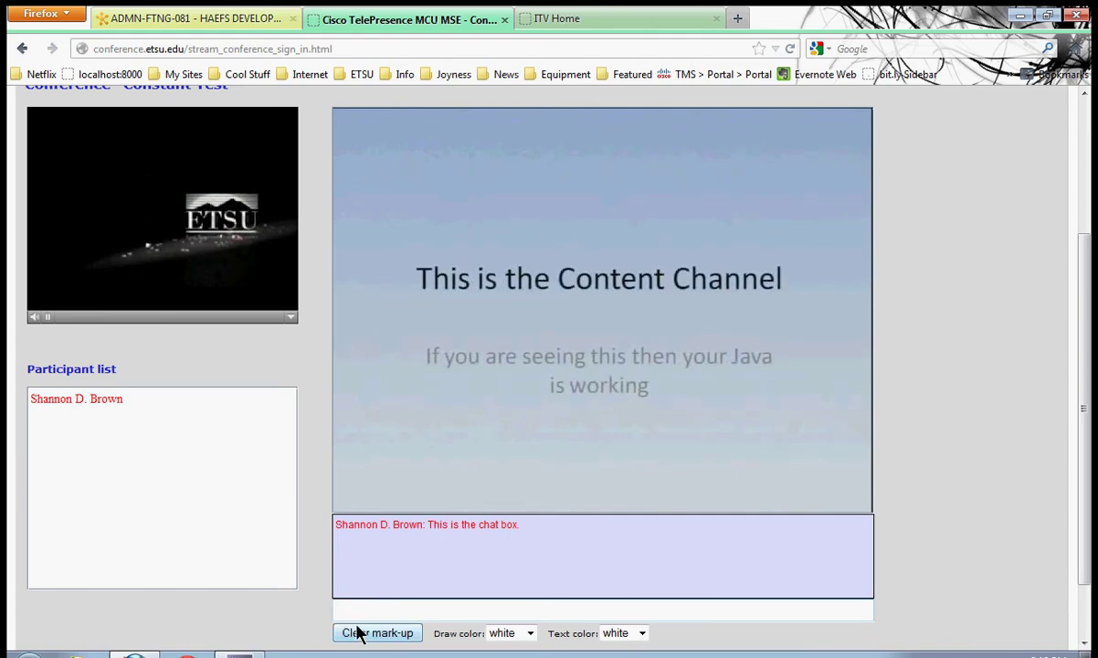
Scroll back to the top of the conference page and switch to the D2L tab
{"action": "left_click_drag", "start_coordinate": [338, 640], "coordinate": [686, 652]}
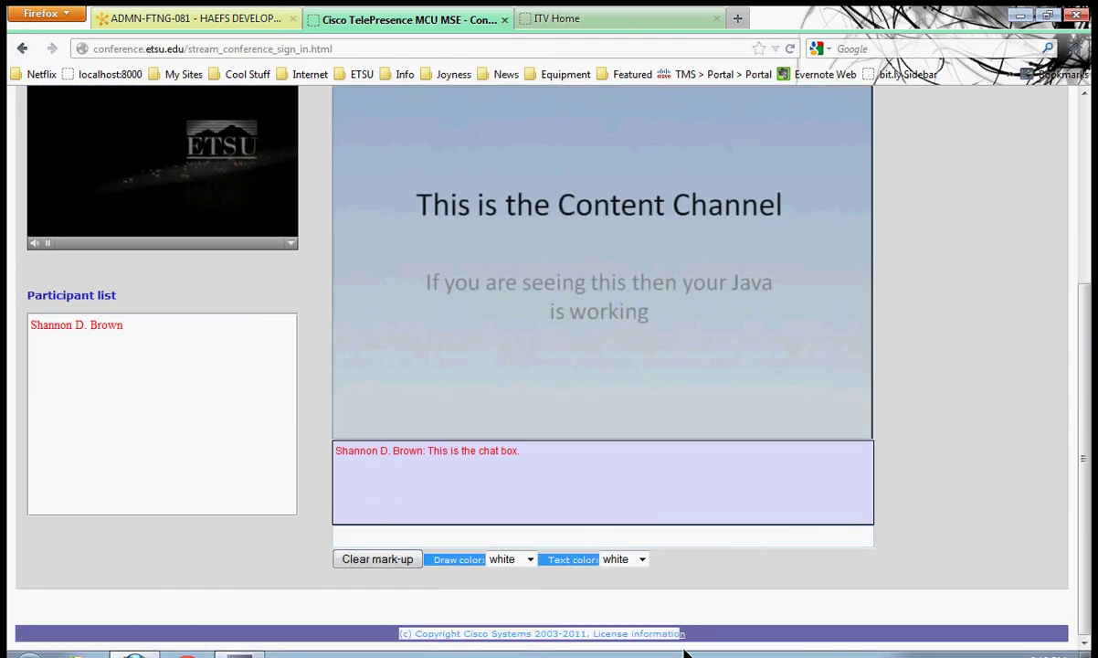
{"action": "left_click", "coordinate": [675, 538]}
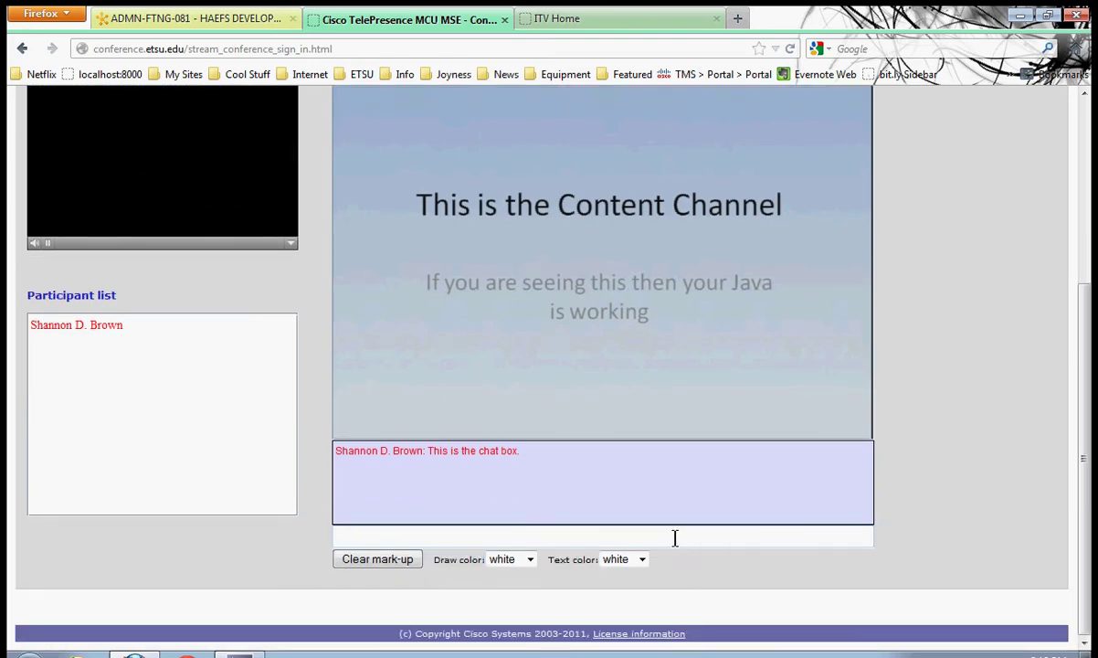
{"action": "scroll", "coordinate": [672, 525], "scroll_direction": "up", "scroll_amount": 2}
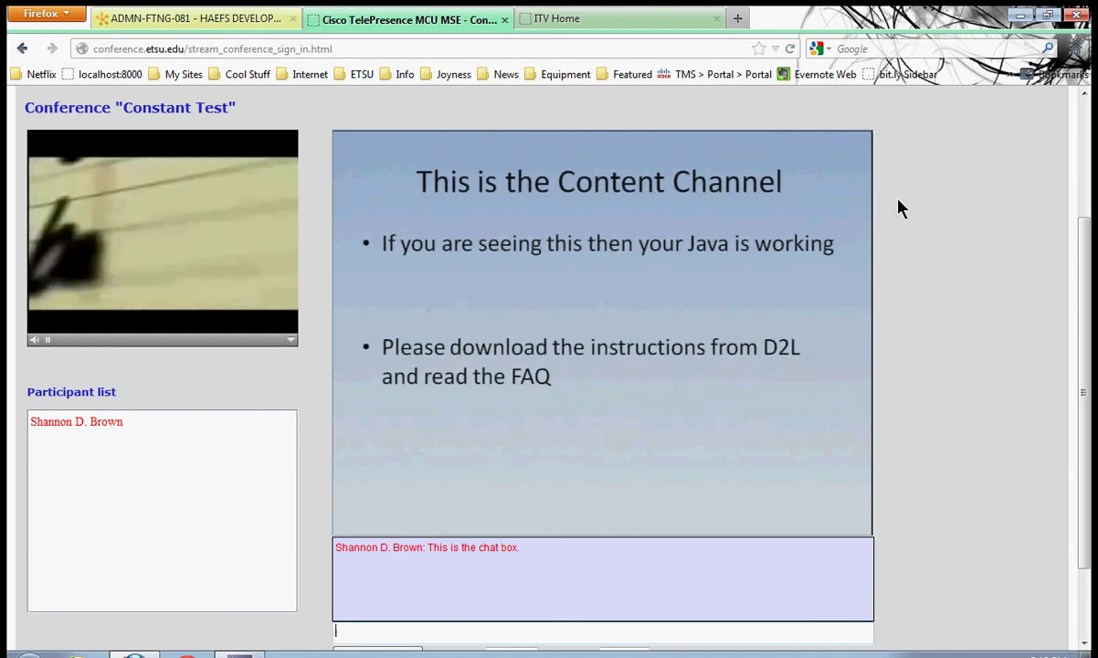
{"action": "scroll", "coordinate": [904, 208], "scroll_direction": "up", "scroll_amount": 2}
{"action": "scroll", "coordinate": [905, 208], "scroll_direction": "up", "scroll_amount": 1}
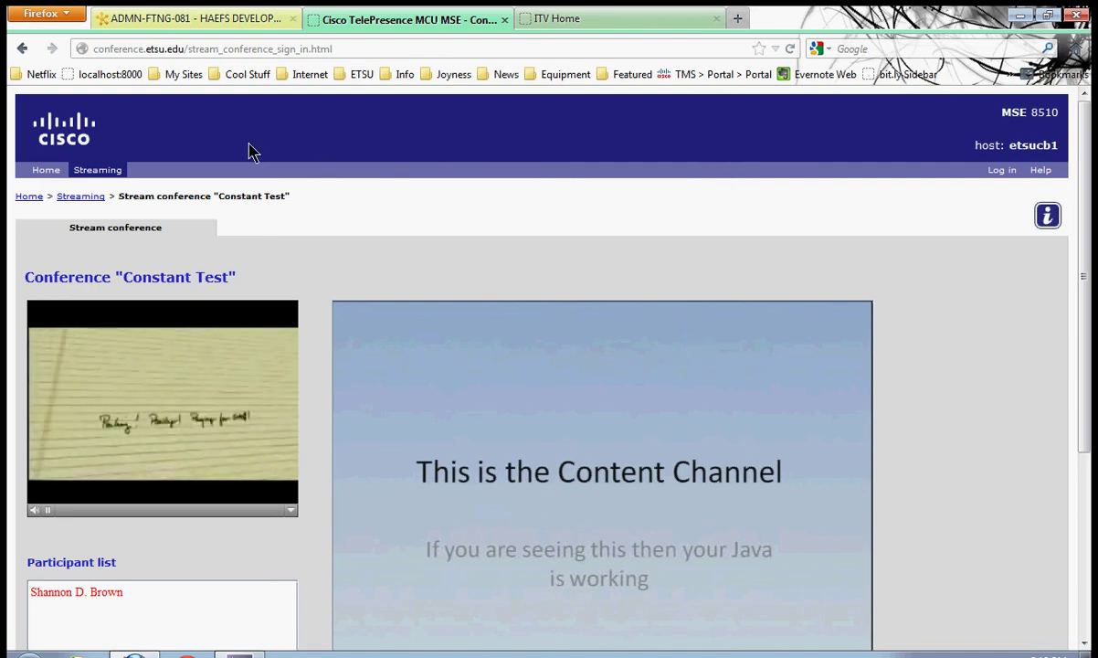
{"action": "left_click", "coordinate": [165, 22]}
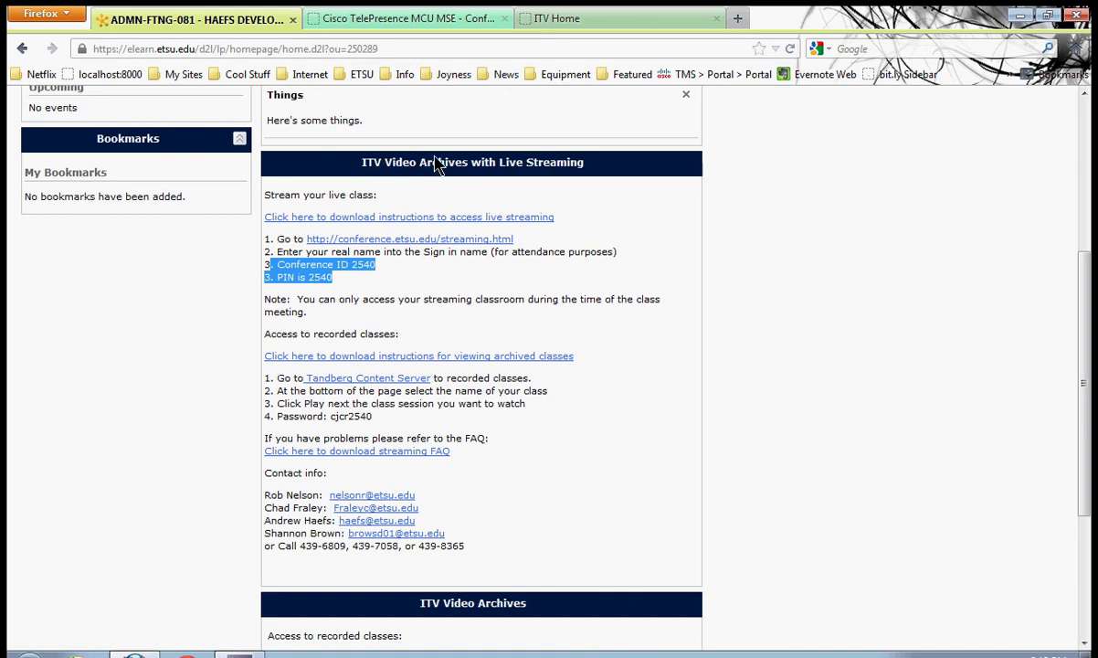
Highlight a support phone number, then open the screen recorder's tray menu to stop recording
{"action": "left_click", "coordinate": [665, 285]}
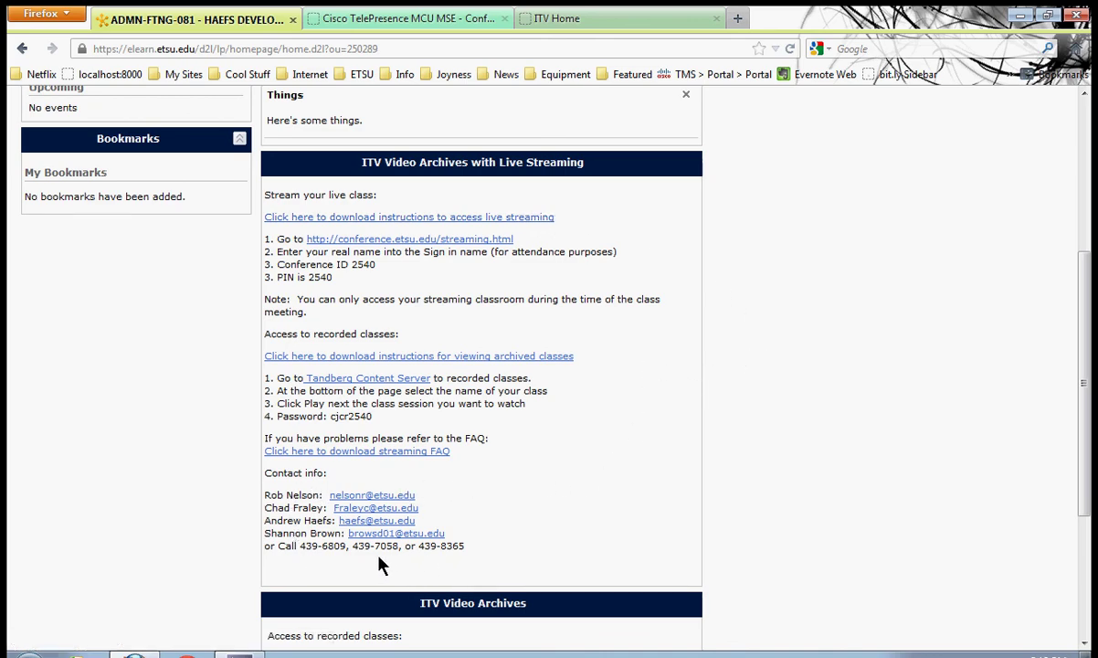
{"action": "left_click_drag", "start_coordinate": [359, 547], "coordinate": [389, 546]}
{"action": "left_click", "coordinate": [505, 542]}
{"action": "left_click", "coordinate": [919, 655]}
{"action": "right_click", "coordinate": [909, 594]}
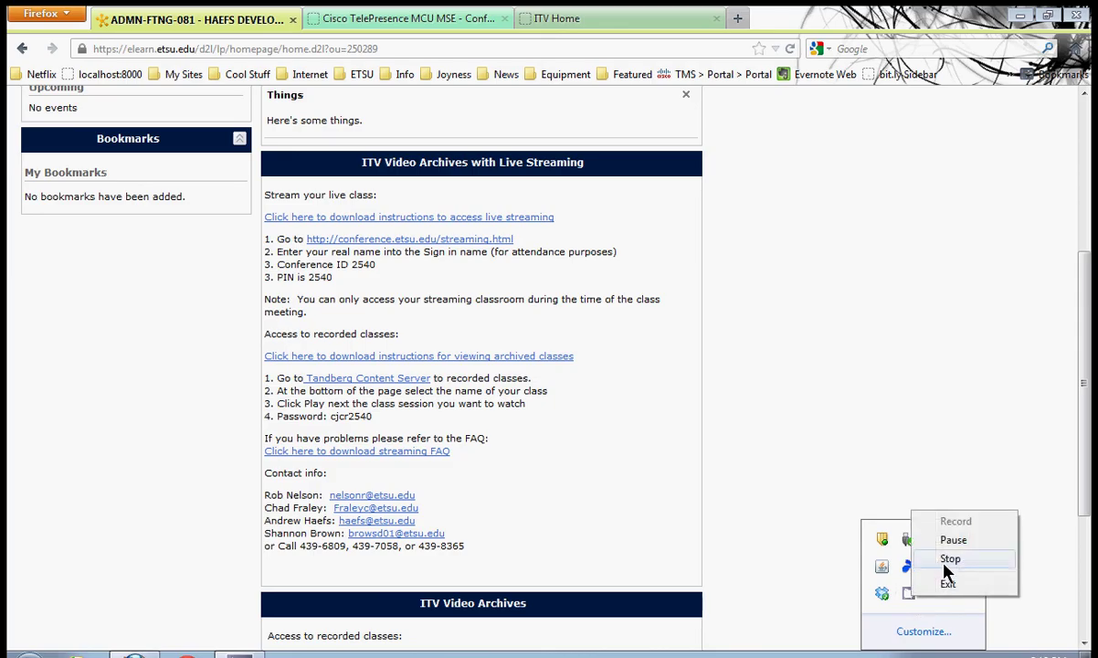